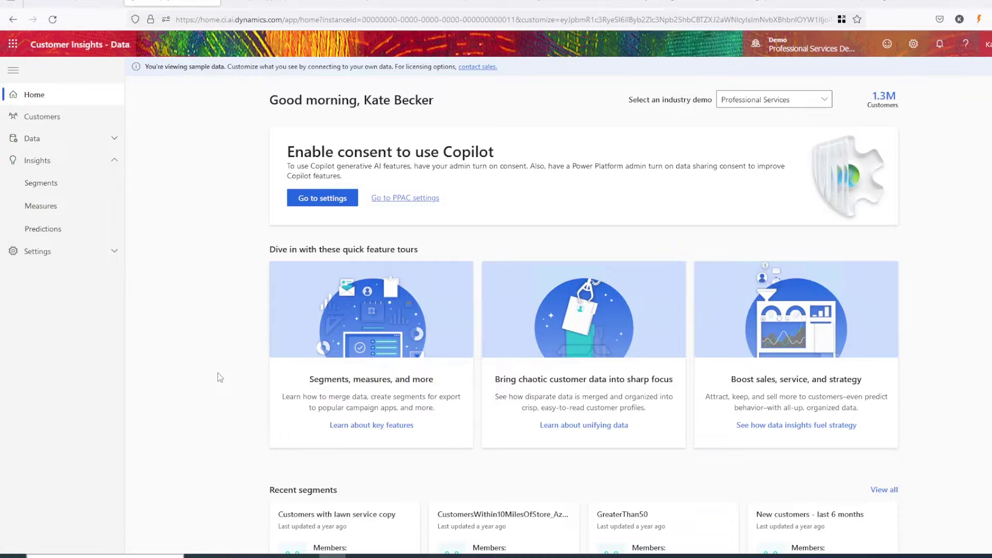
Scroll through the home page's recent segments, business measures and enrichments, then back up.
scroll(218, 373, "down", 1)
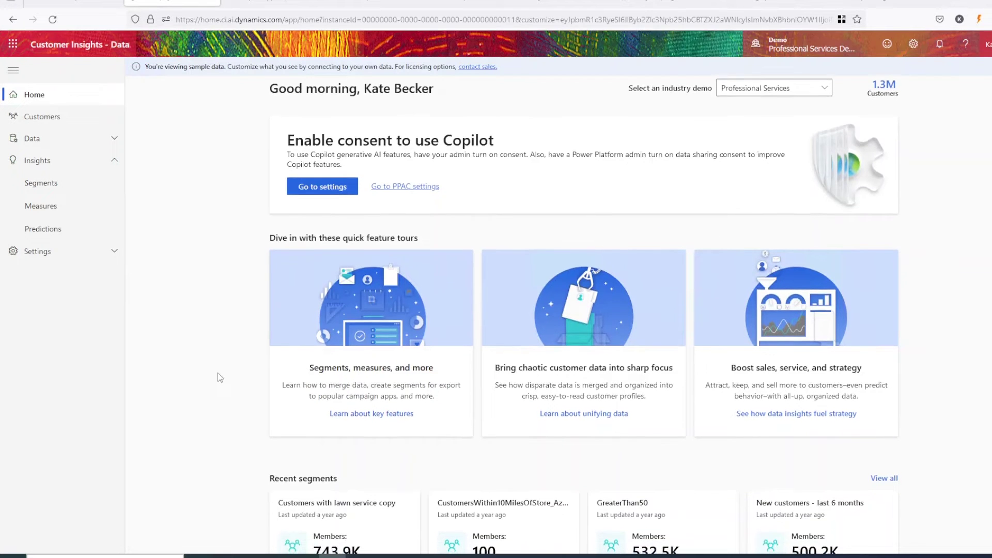
scroll(218, 373, "down", 2)
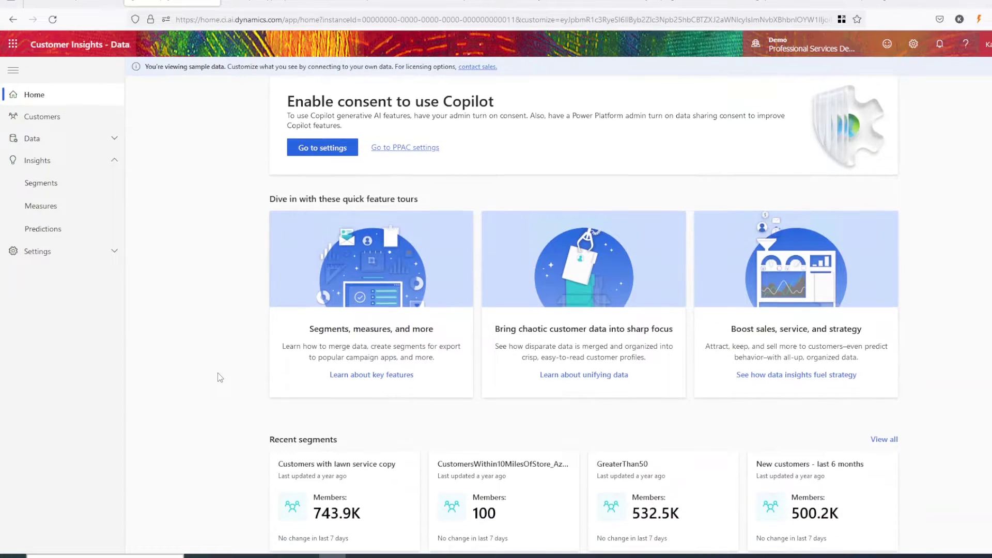
scroll(218, 373, "down", 2)
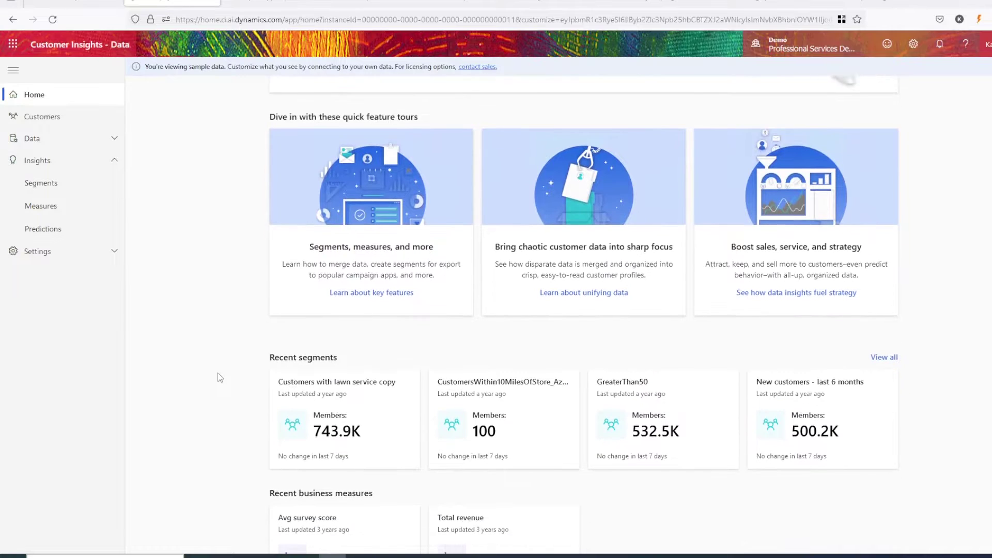
scroll(218, 373, "down", 2)
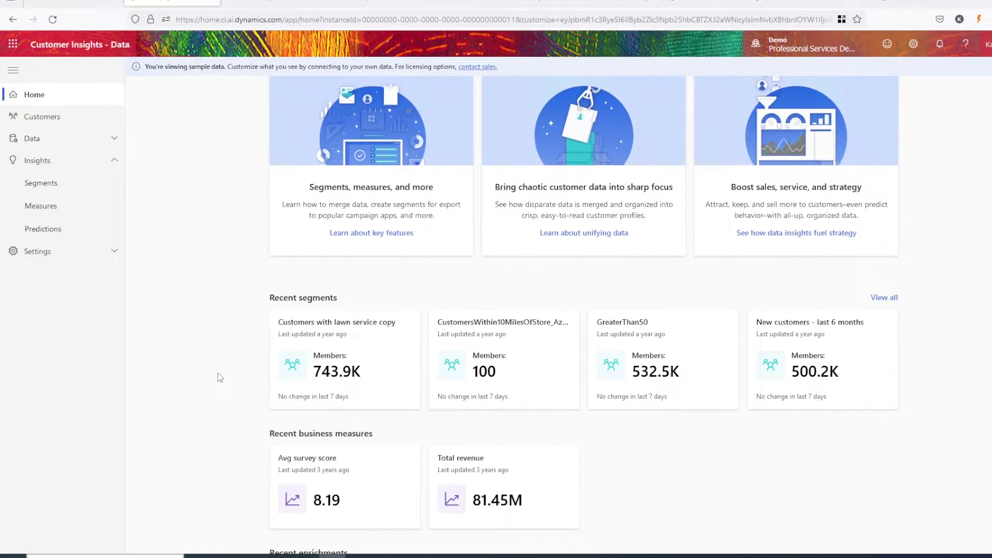
scroll(218, 373, "down", 5)
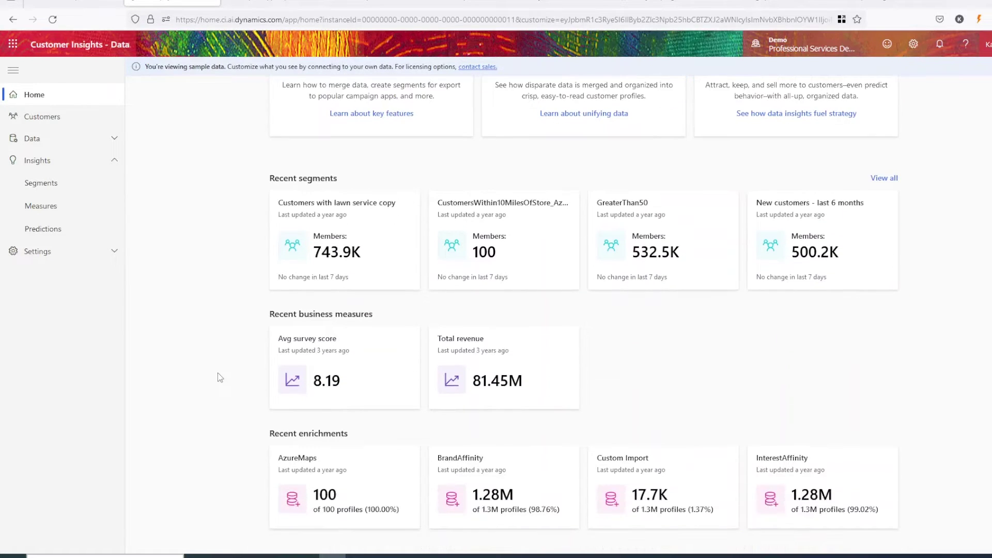
scroll(218, 373, "down", 1)
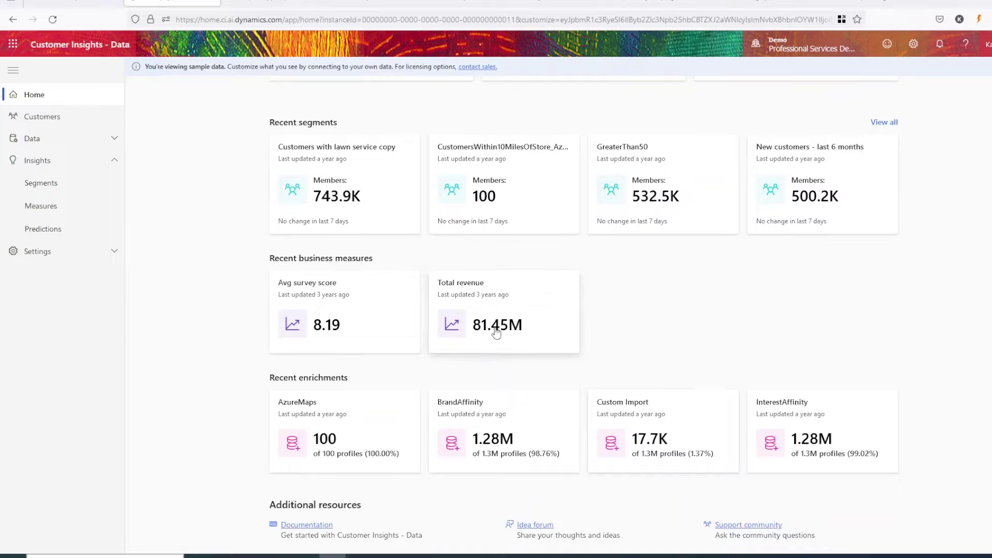
scroll(496, 330, "up", 7)
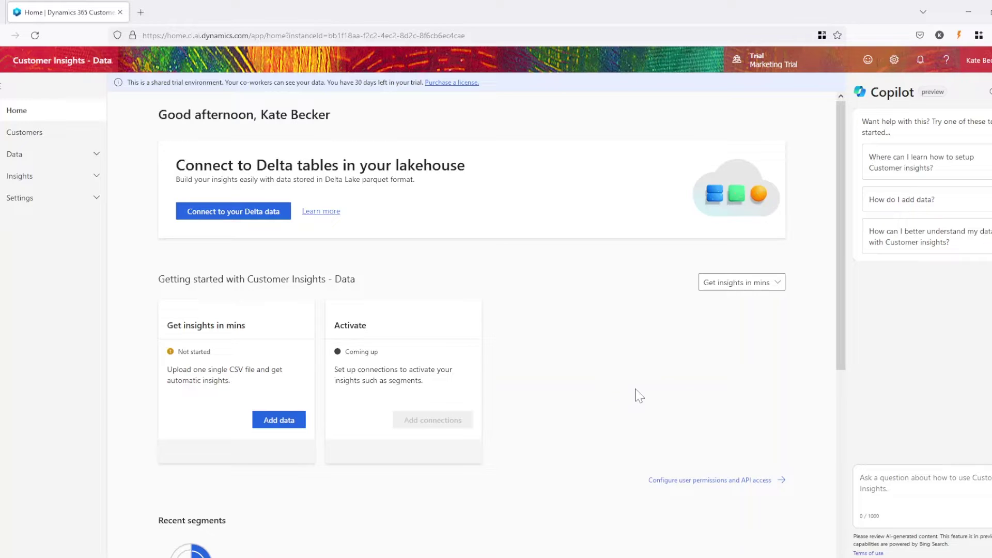
Switch Getting started to the Step-by-step guide and expand Data and Insights in the navigation.
left_click(777, 291)
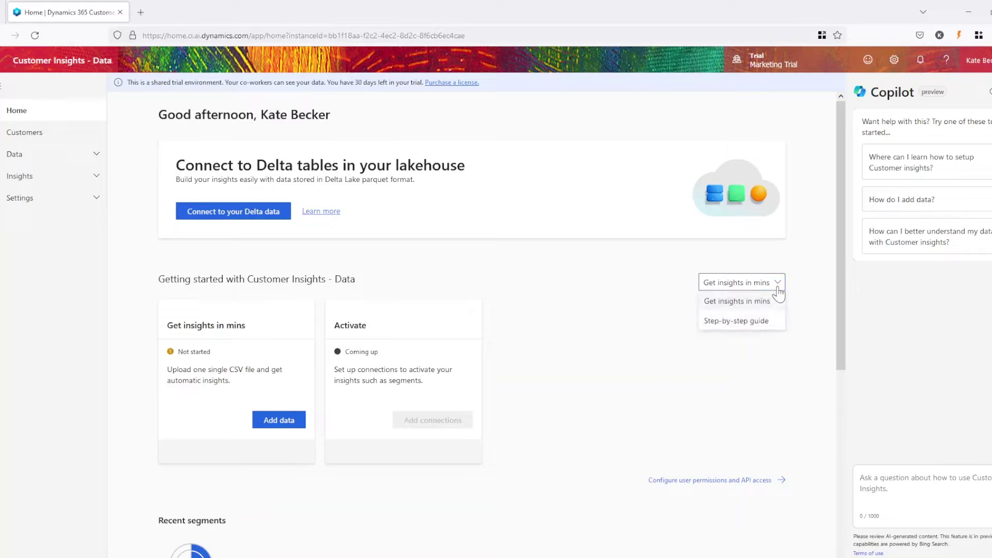
left_click(758, 321)
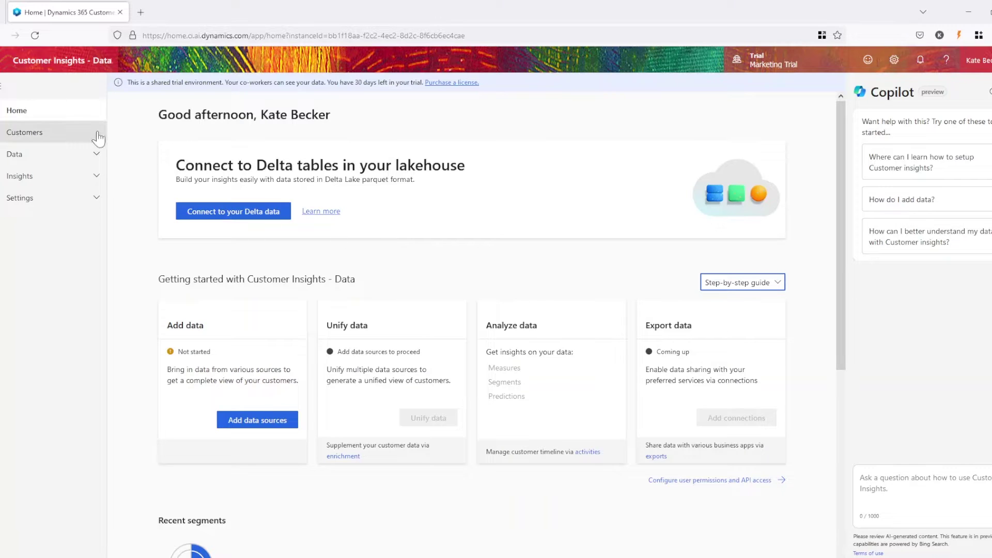
left_click(94, 154)
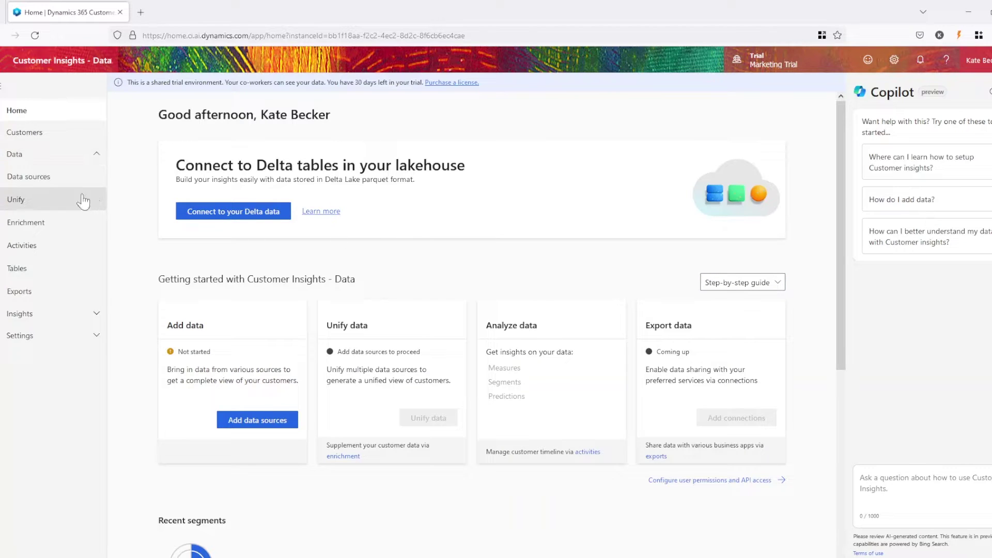
left_click(66, 315)
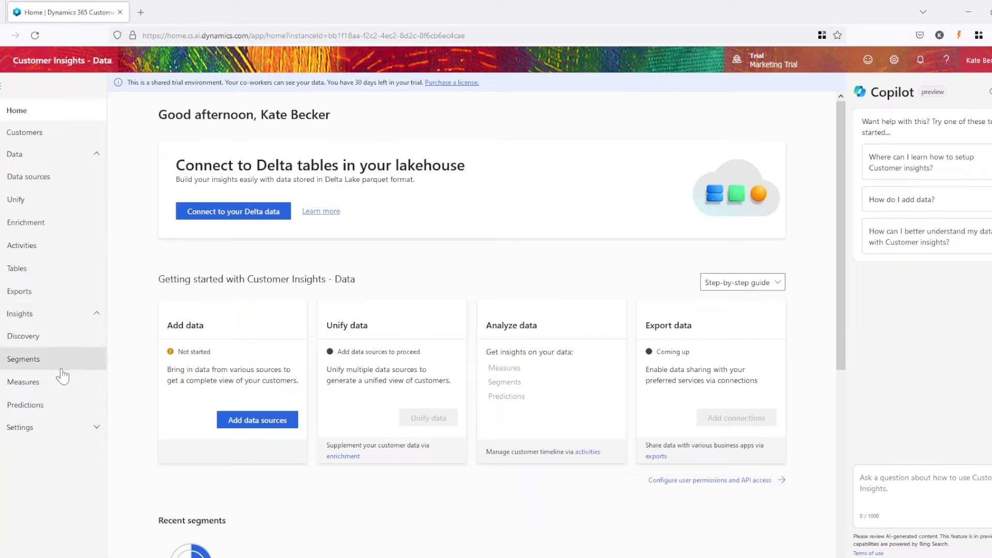
scroll(194, 434, "down", 3)
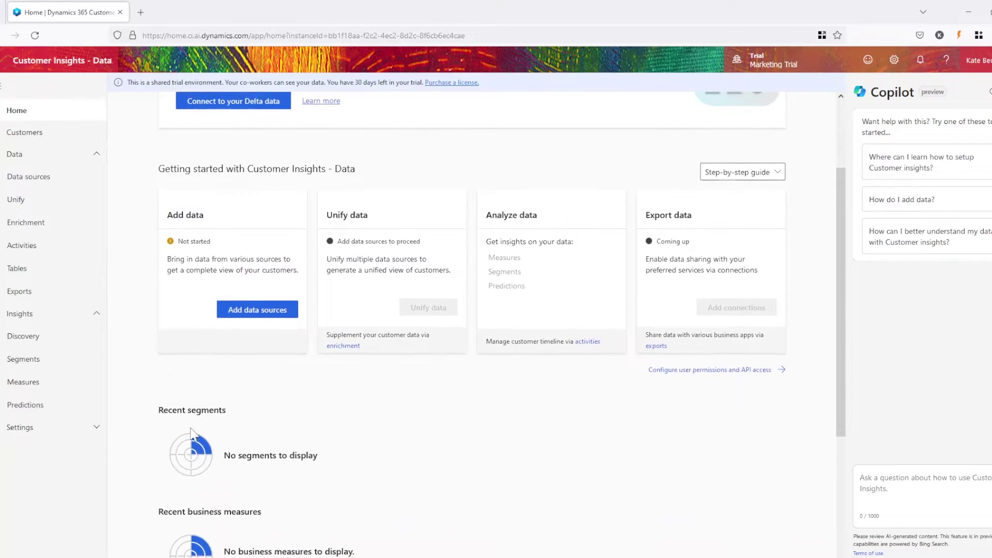
scroll(193, 433, "down", 3)
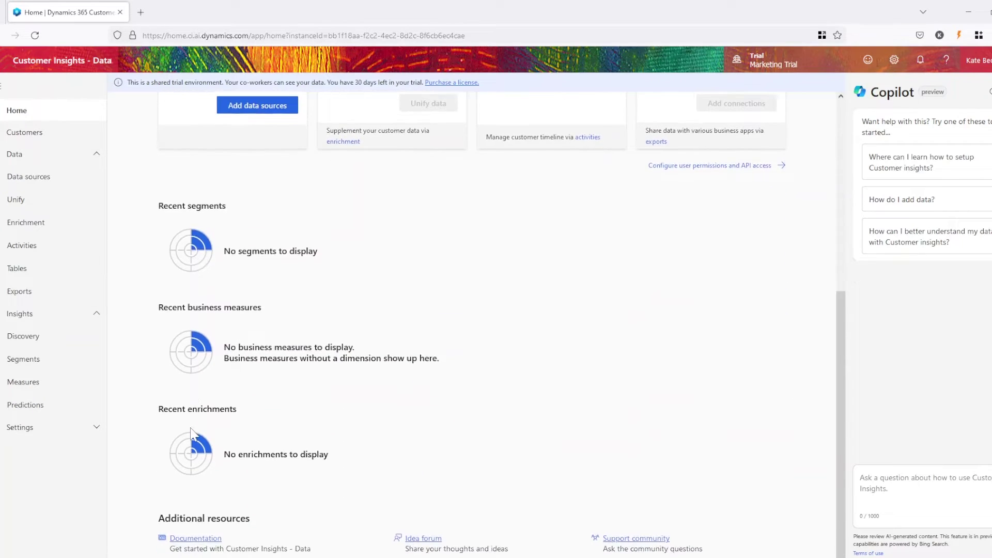
scroll(191, 431, "up", 6)
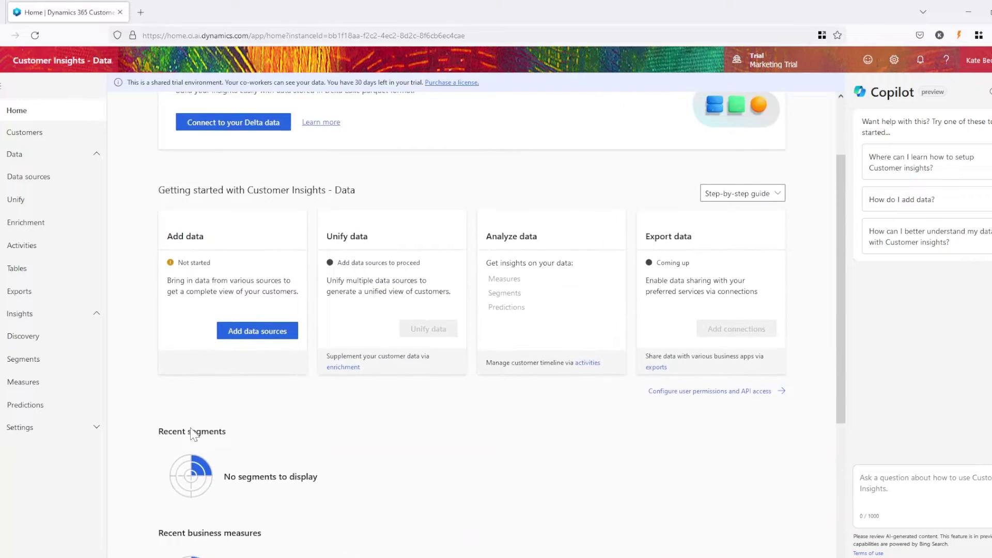
scroll(192, 436, "up", 1)
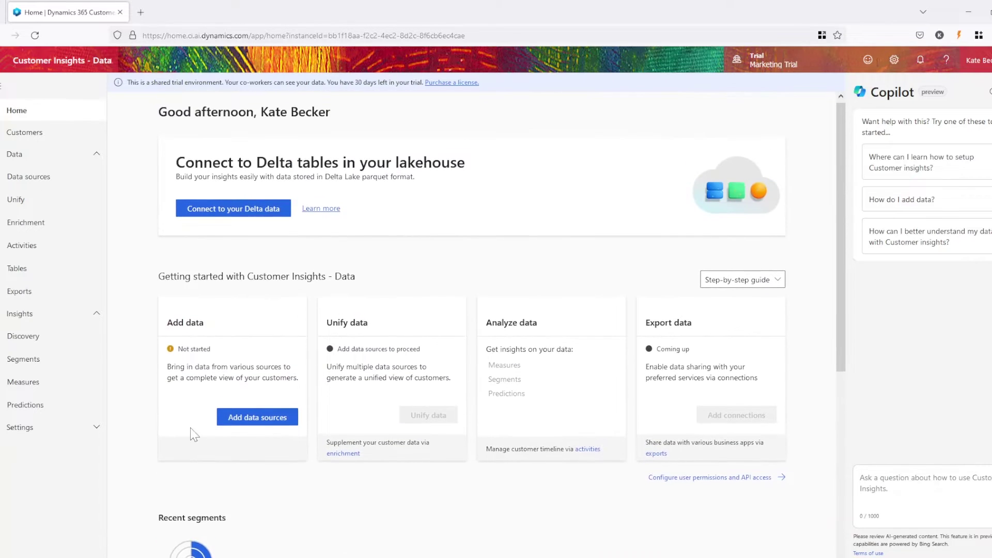
Add a Microsoft Dataverse data source named Dataverse1 with the pasted server address.
left_click(247, 424)
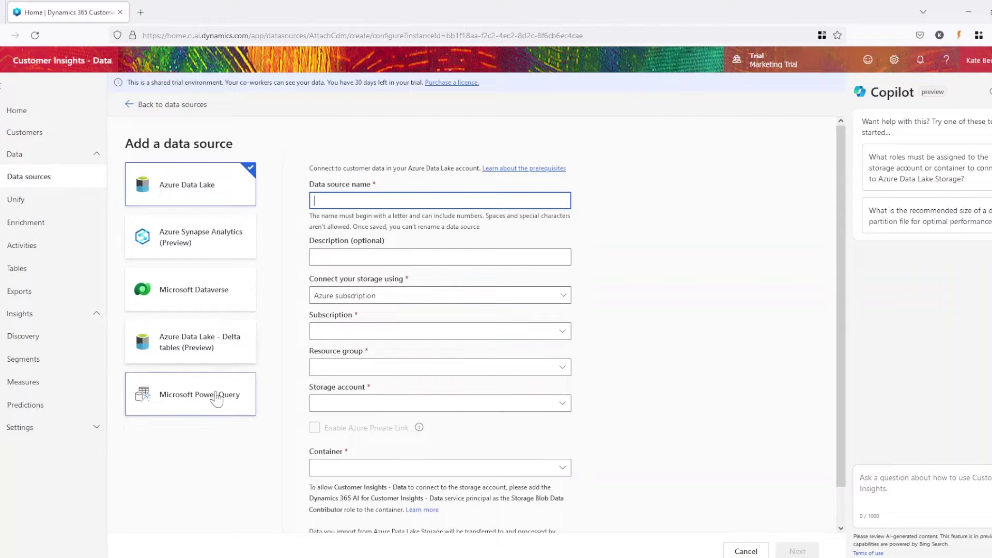
left_click(235, 281)
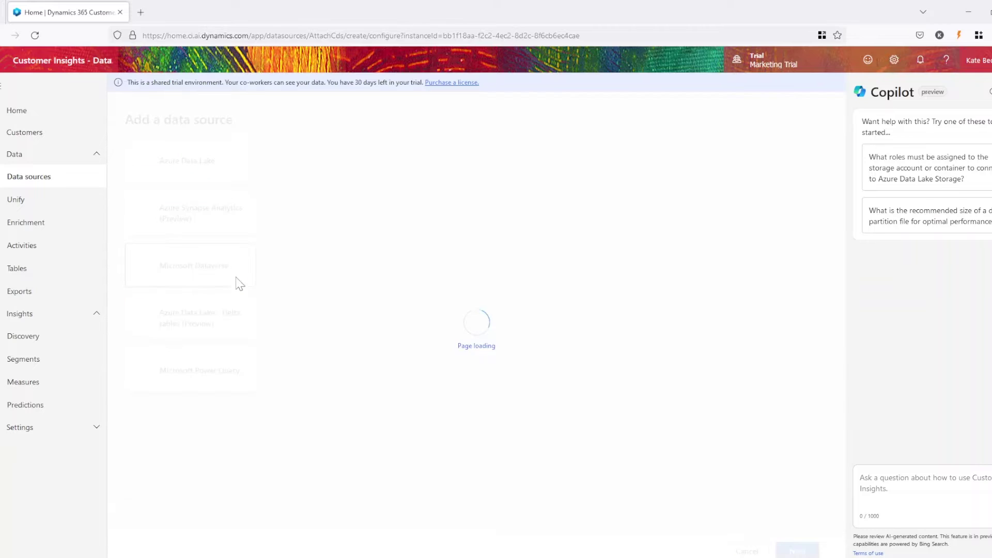
type("Dataverse1")
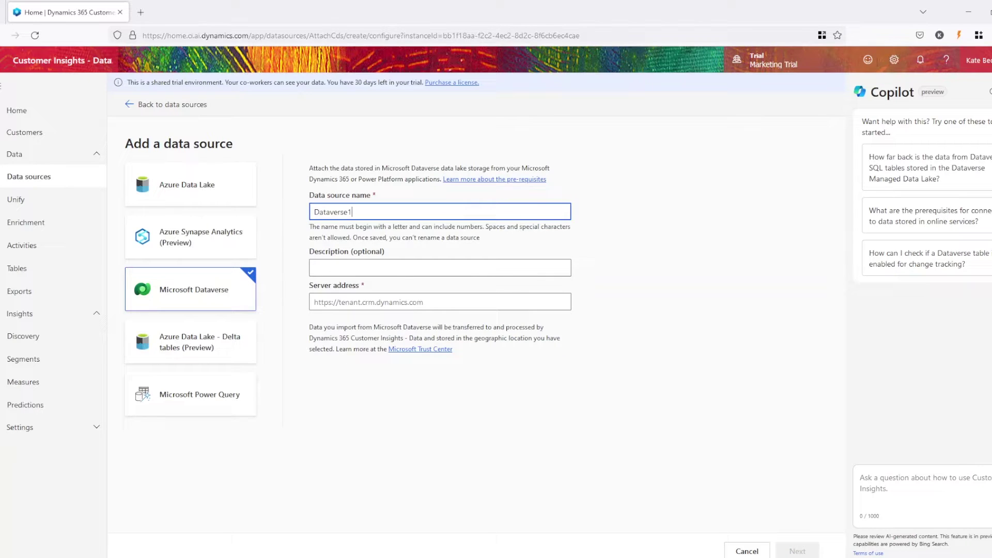
left_click(361, 302)
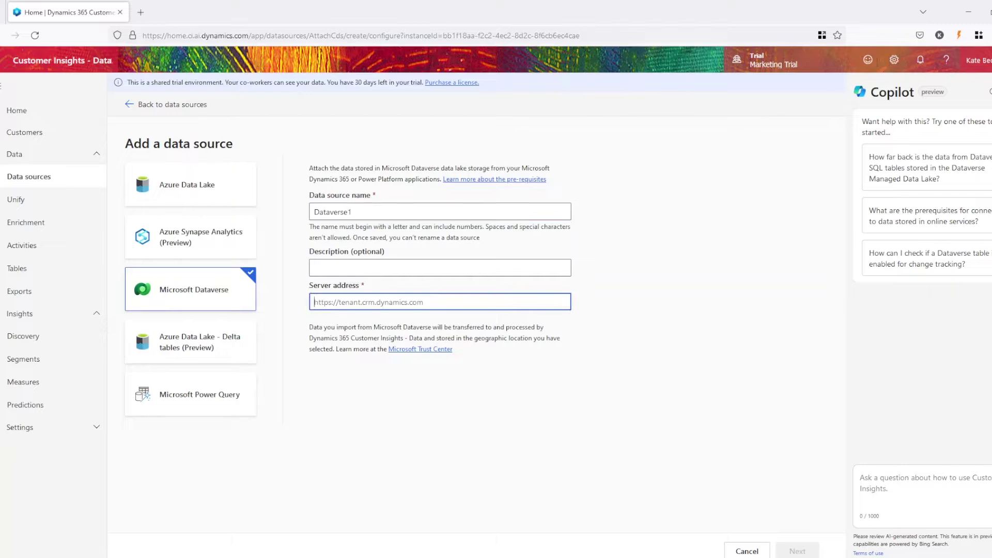
type("https")
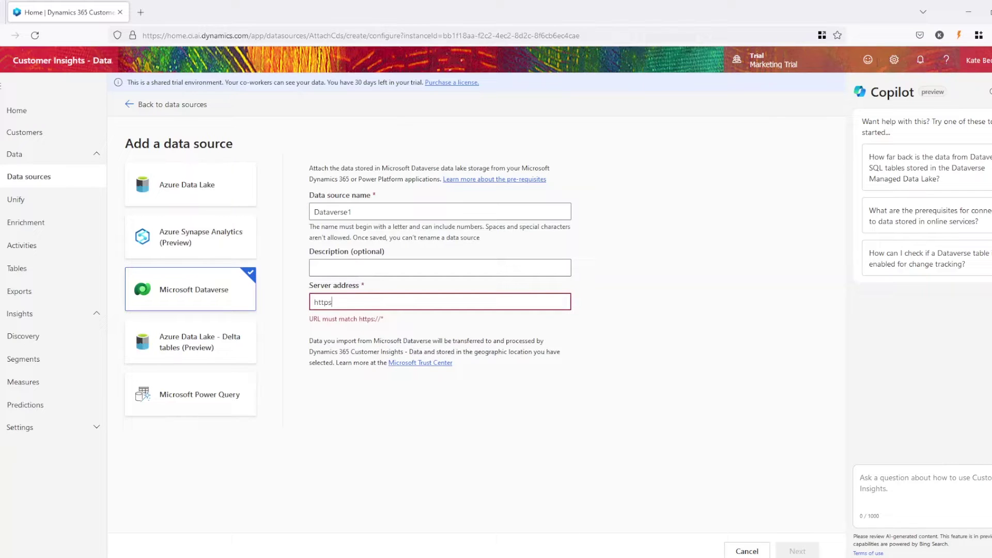
type("://")
key("ctrl+v")
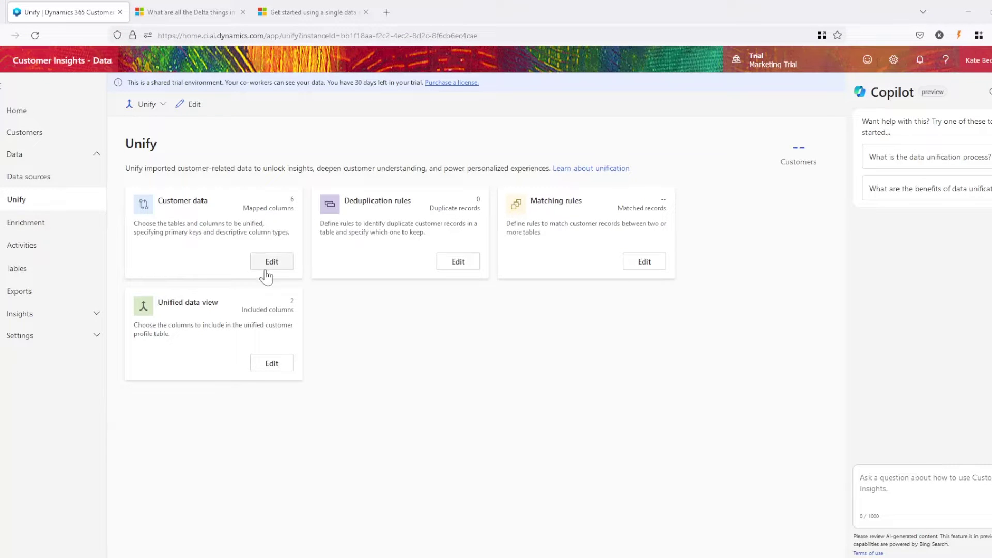
Check the accountnumber type options and keep it as the account table's primary key.
left_click(271, 262)
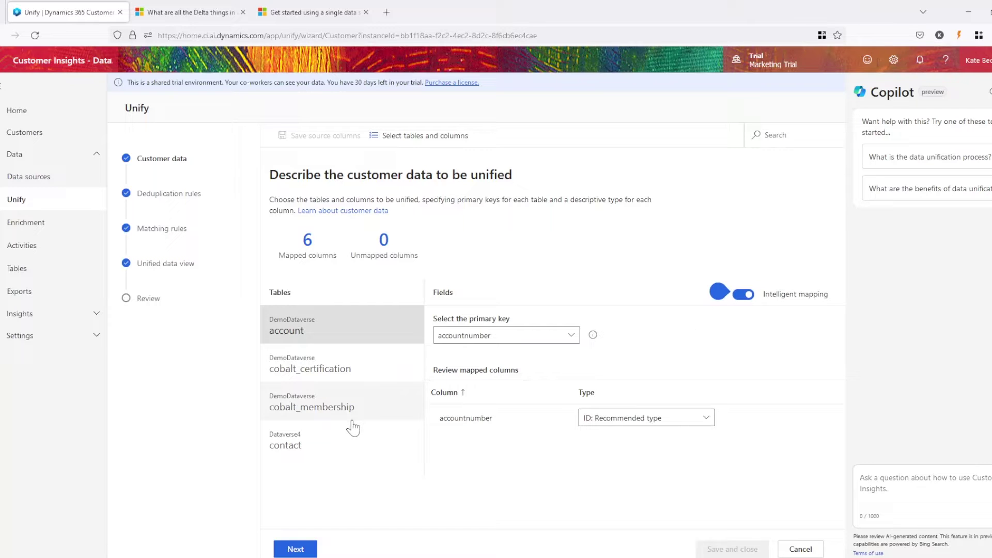
left_click(706, 418)
left_click_drag(711, 440, 683, 408)
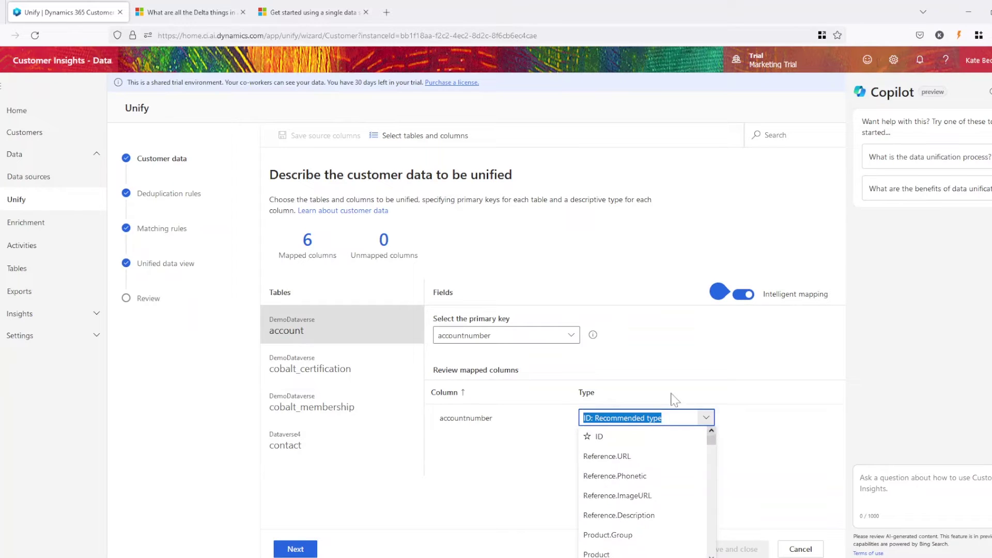
left_click(579, 338)
left_click(545, 354)
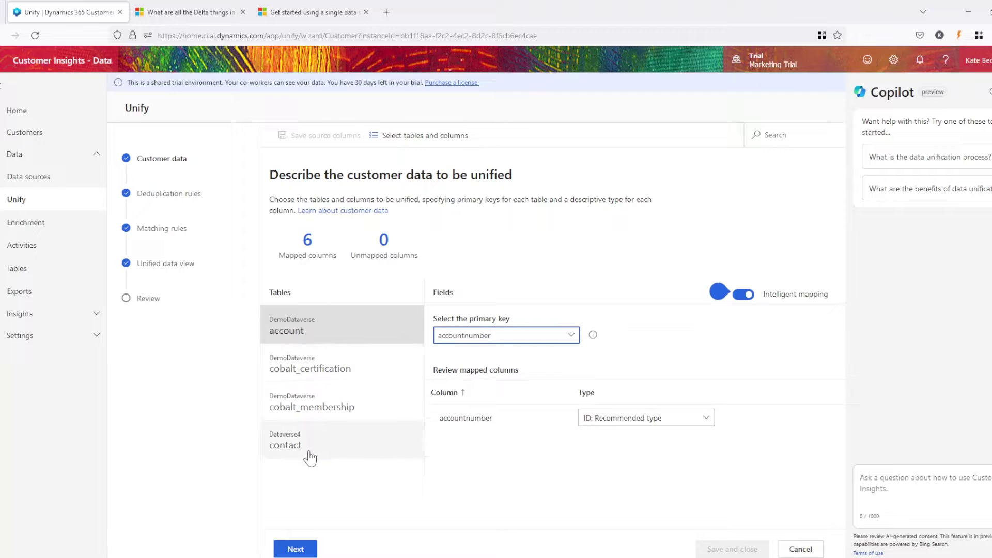
left_click(292, 548)
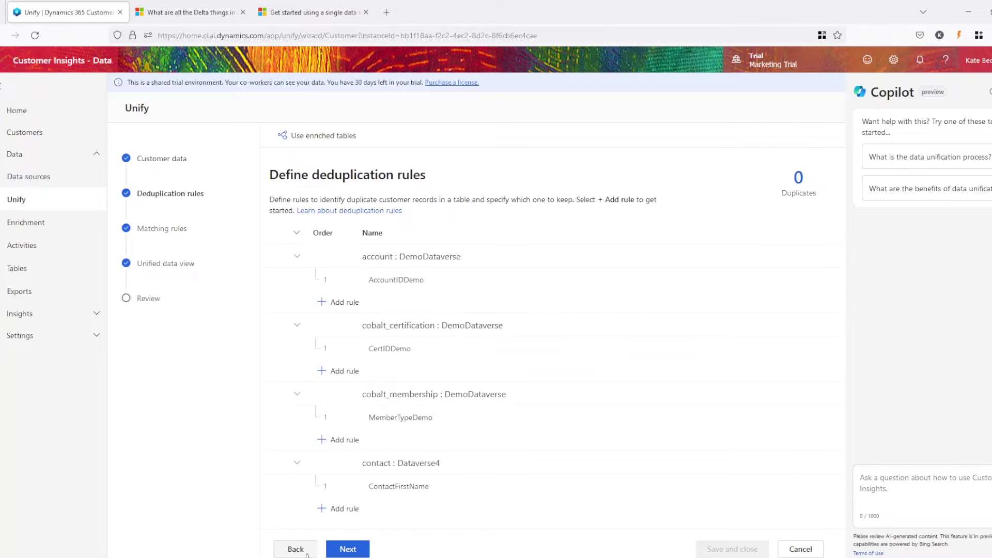
Draft an account deduplication rule on accountnumber with Basic precision, then discard it and continue.
left_click(353, 309)
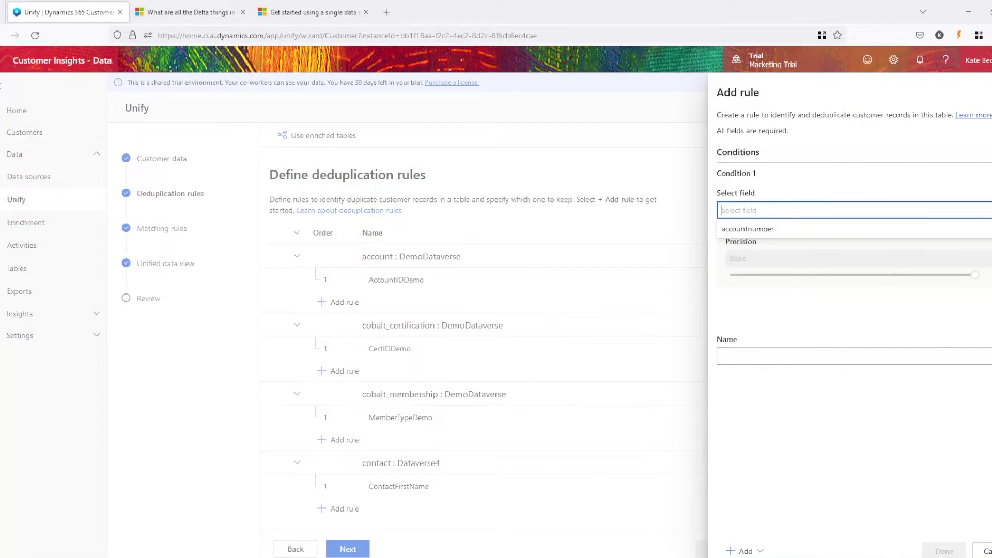
key("Down")
key("Return")
key("Tab")
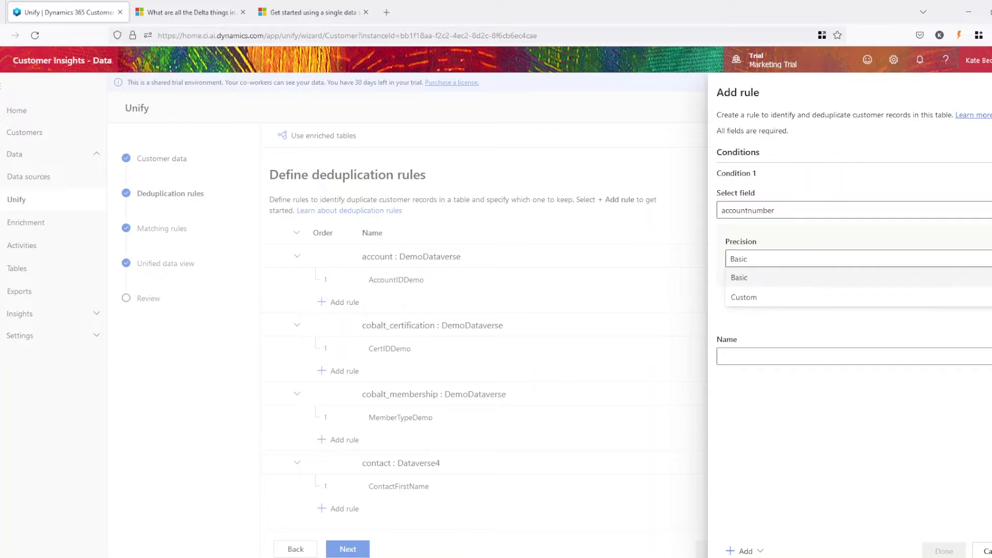
key("Escape")
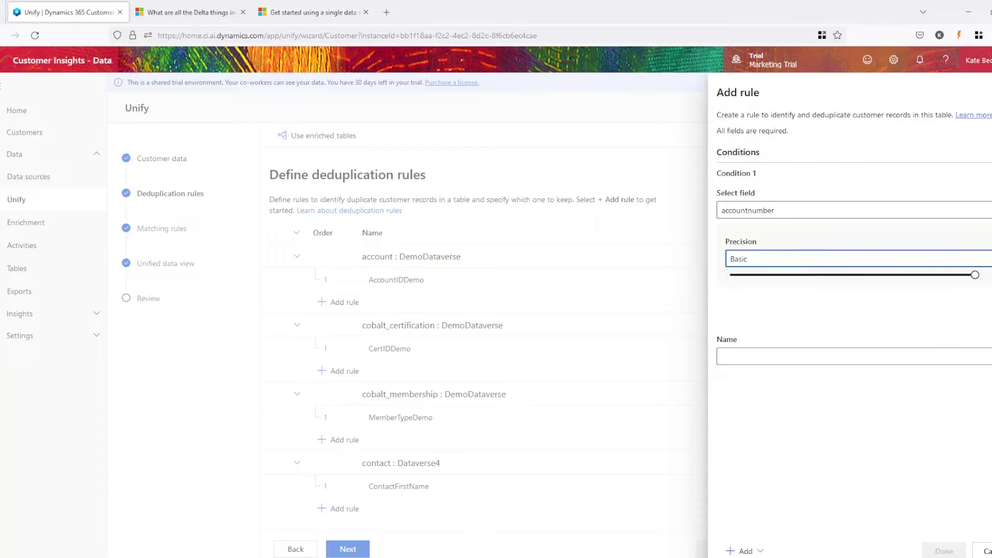
left_click(721, 356)
type("Name")
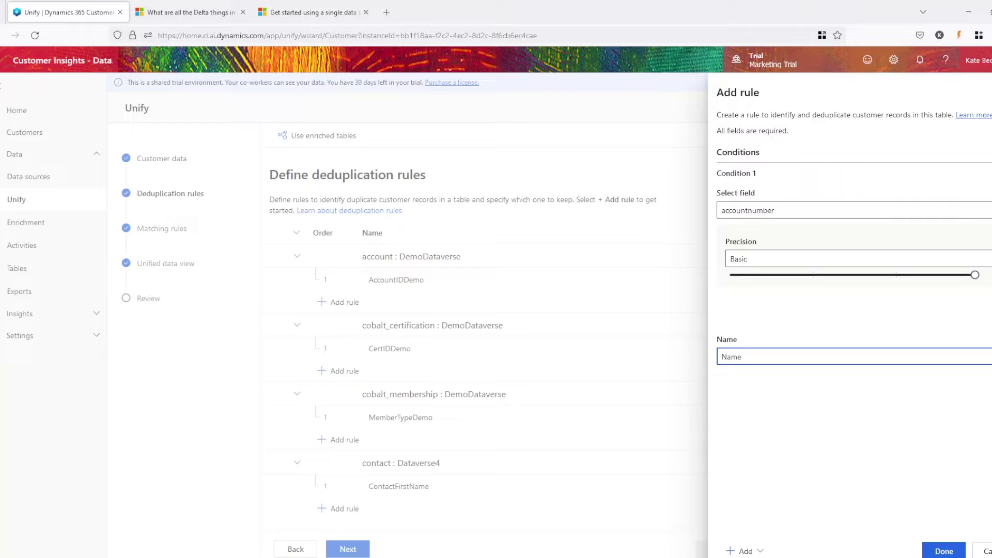
left_click(984, 551)
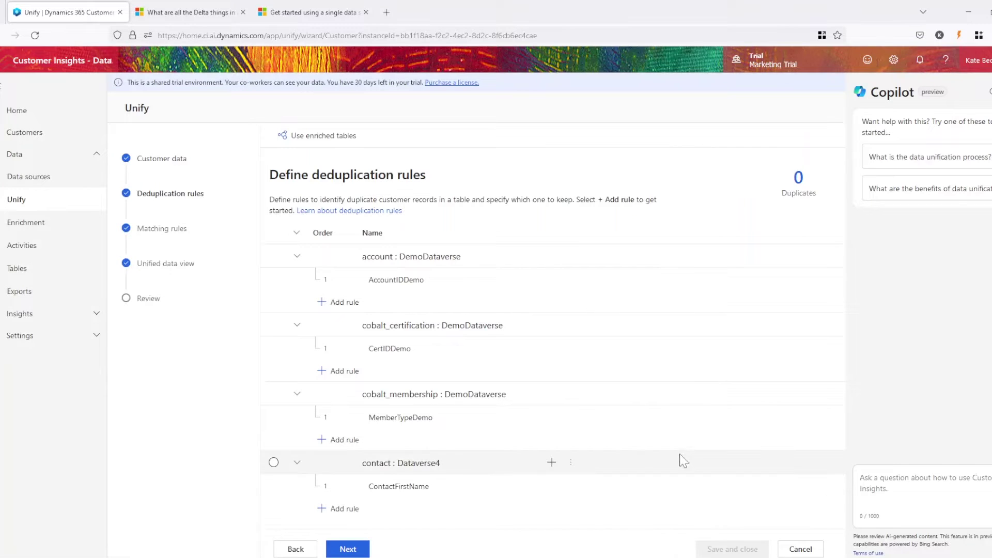
left_click(348, 549)
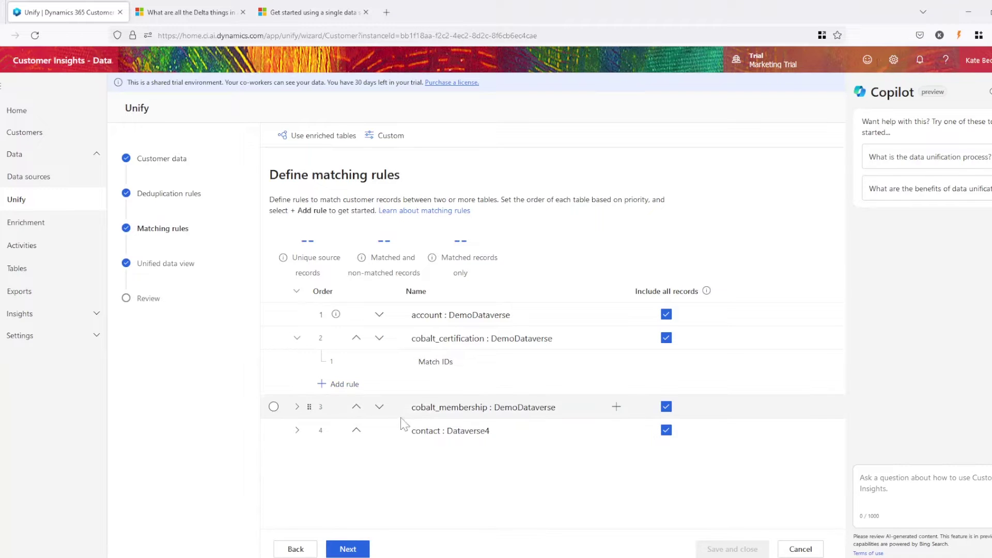
Start a cobalt_membership matching rule, cancel it, and continue to the unified data view.
left_click(613, 408)
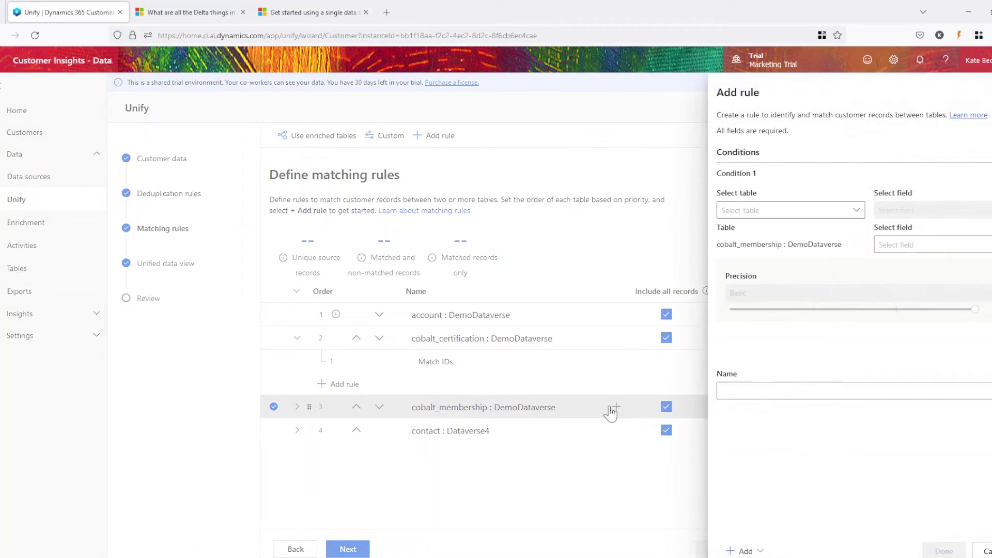
left_click(852, 212)
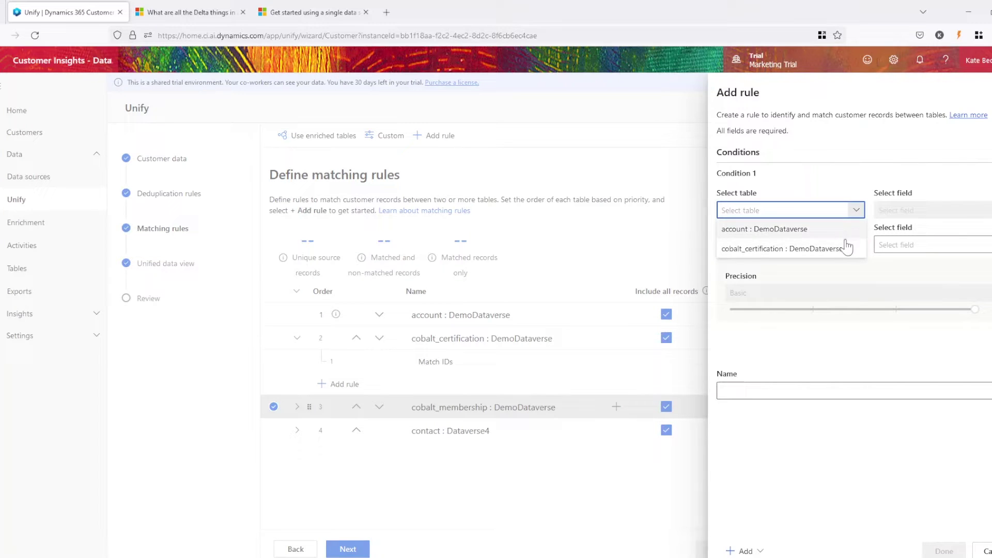
key("Escape")
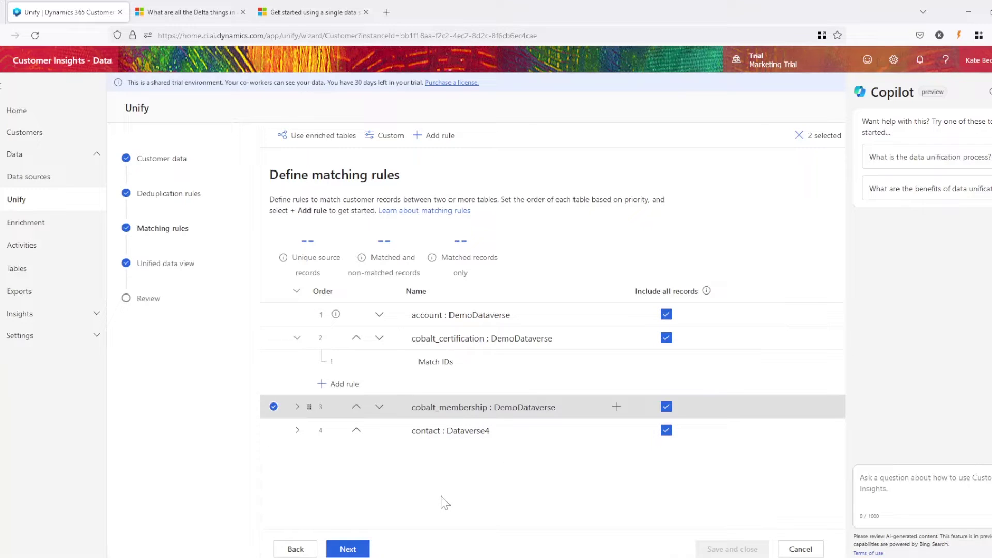
left_click(351, 550)
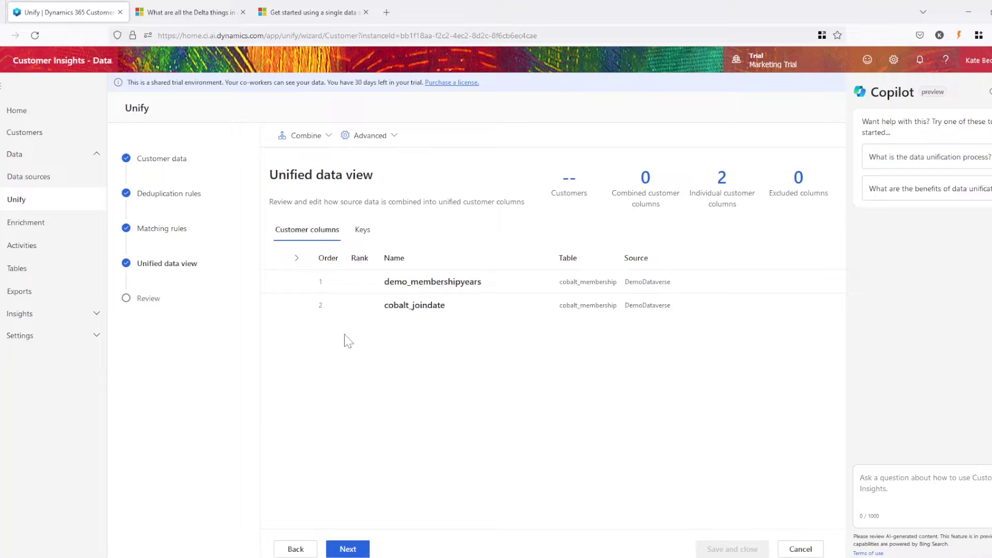
Move cobalt_joindate above demo_membershipyears, then create the unified customer profiles.
left_click_drag(309, 304, 306, 270)
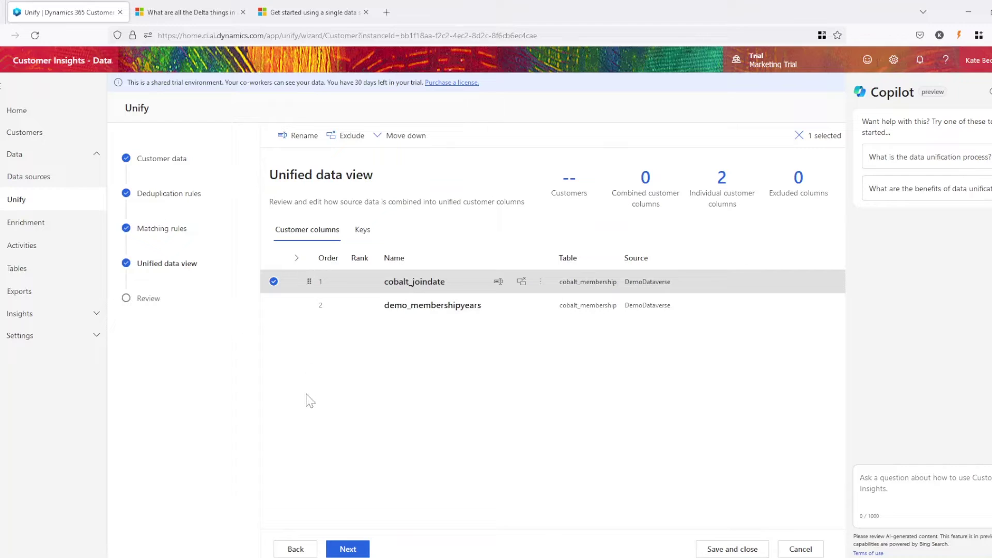
left_click(342, 552)
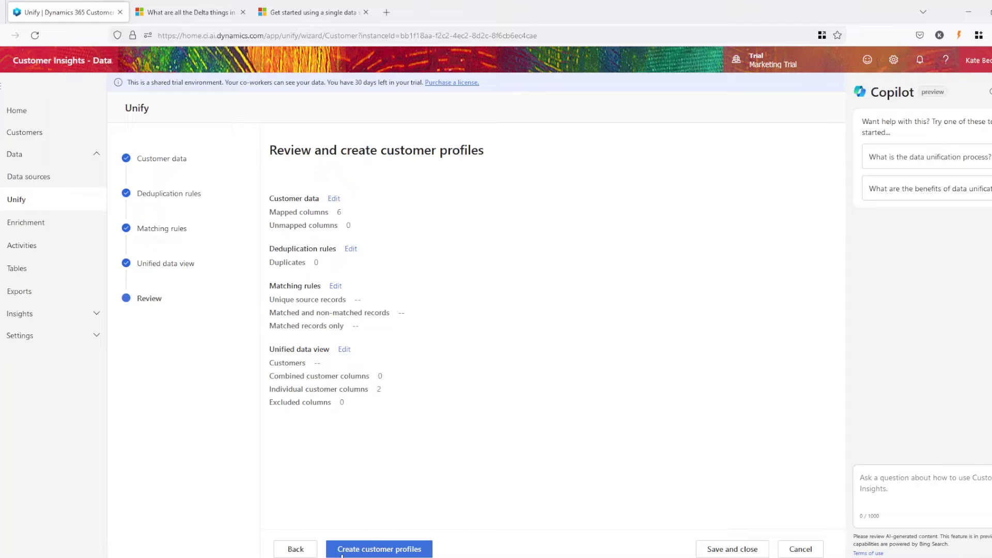
left_click(418, 554)
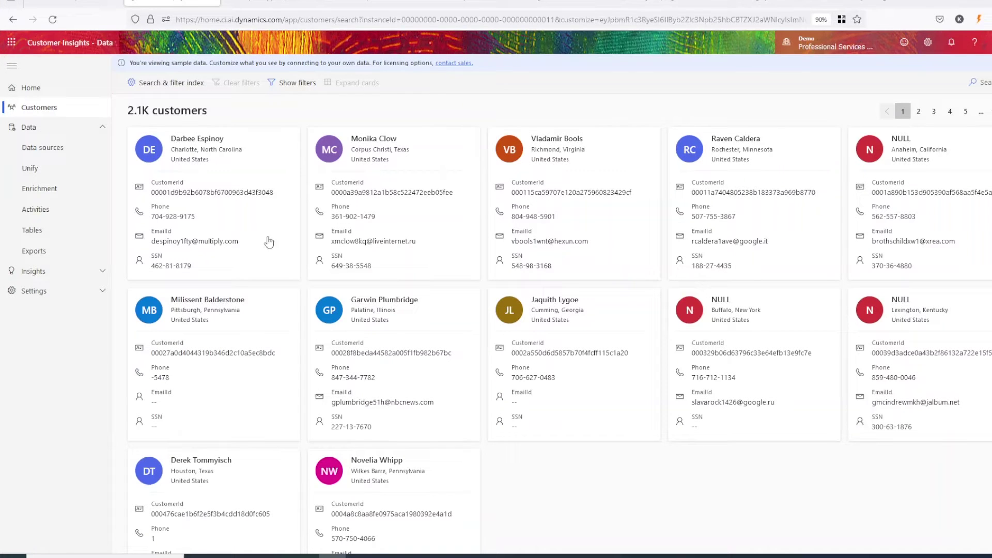
left_click(211, 145)
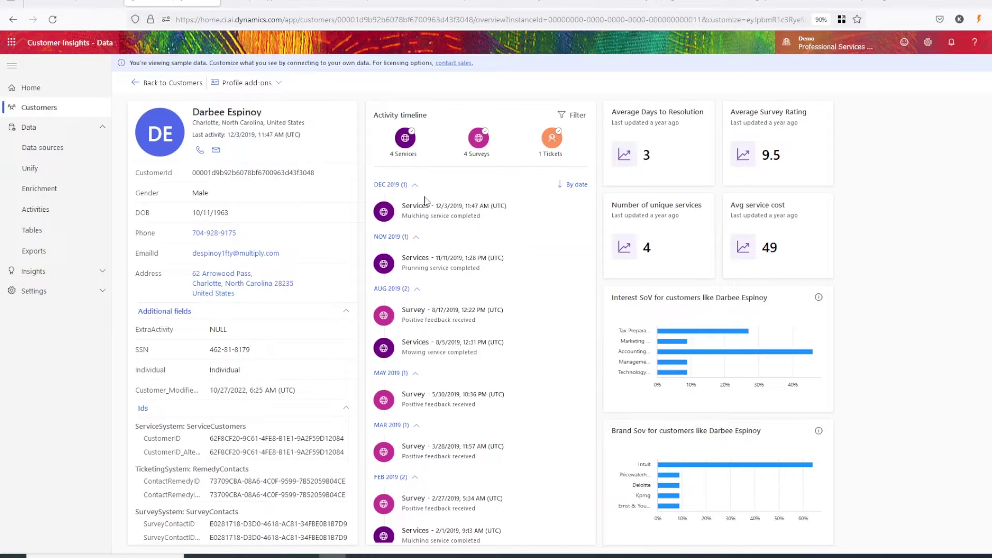
left_click(160, 82)
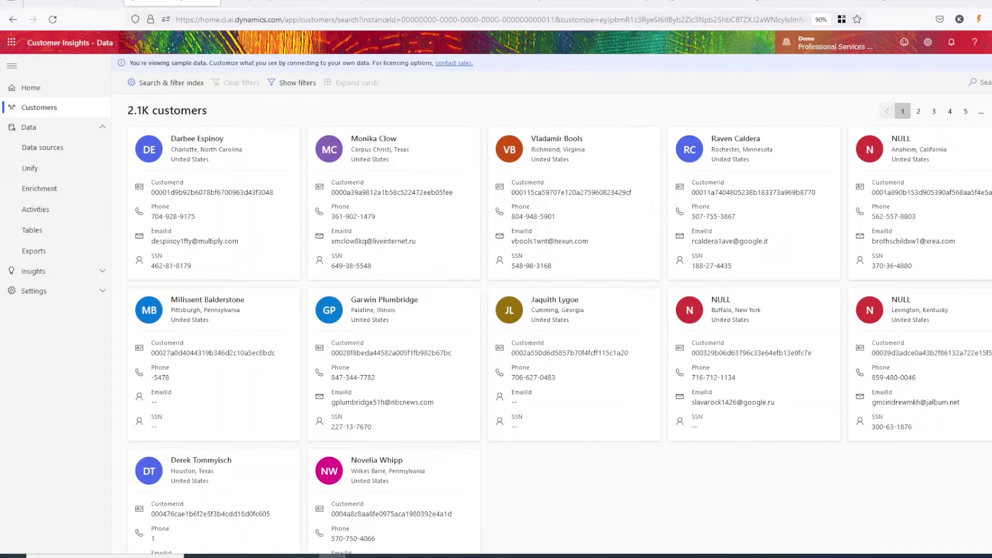
left_click(976, 82)
type("Joe")
Filter the customer list to City Richmond and hide the filter pane.
left_click(289, 83)
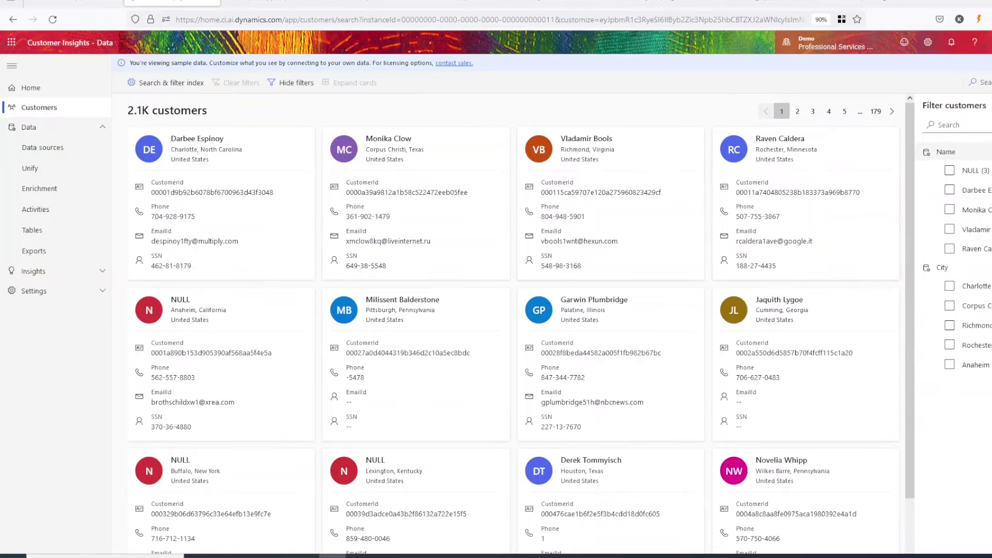
left_click(949, 286)
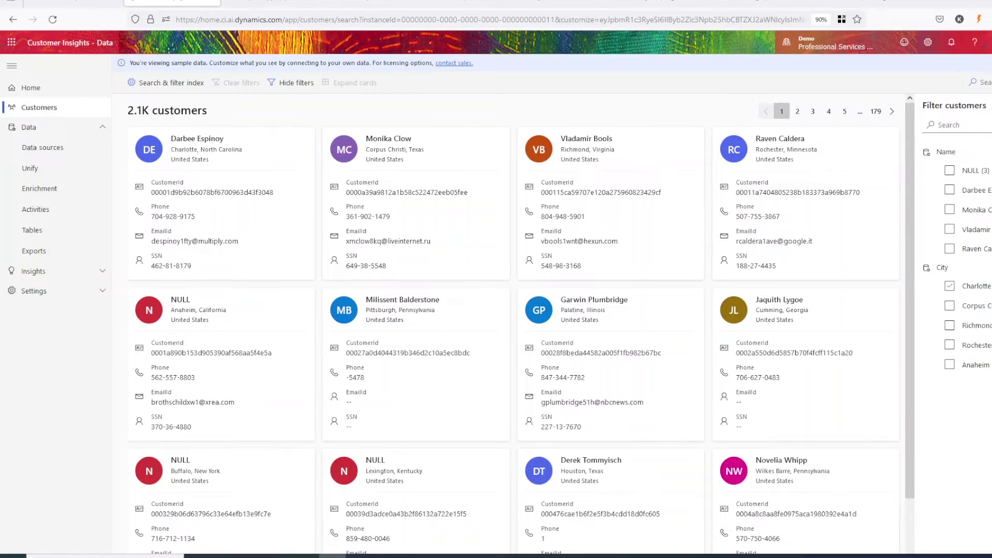
left_click(950, 325)
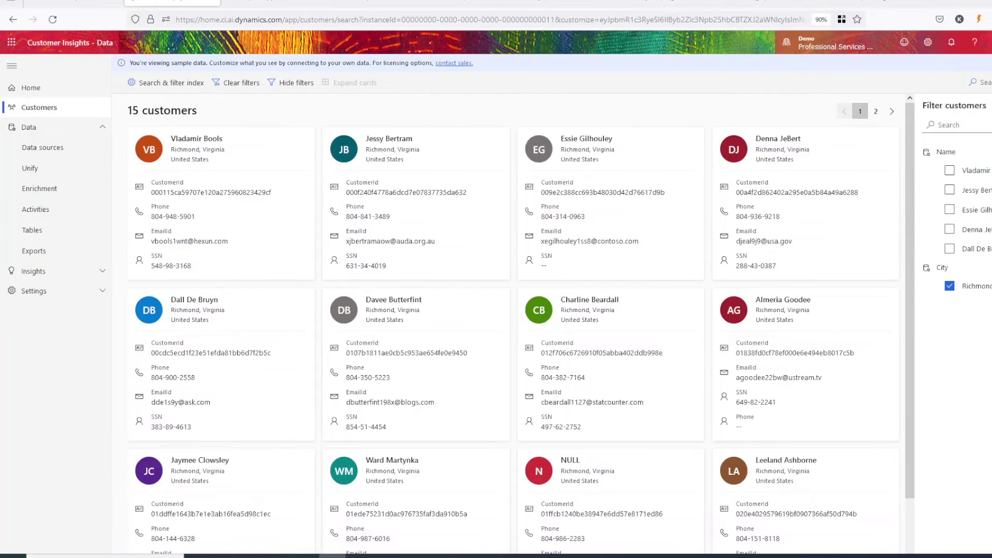
left_click(289, 83)
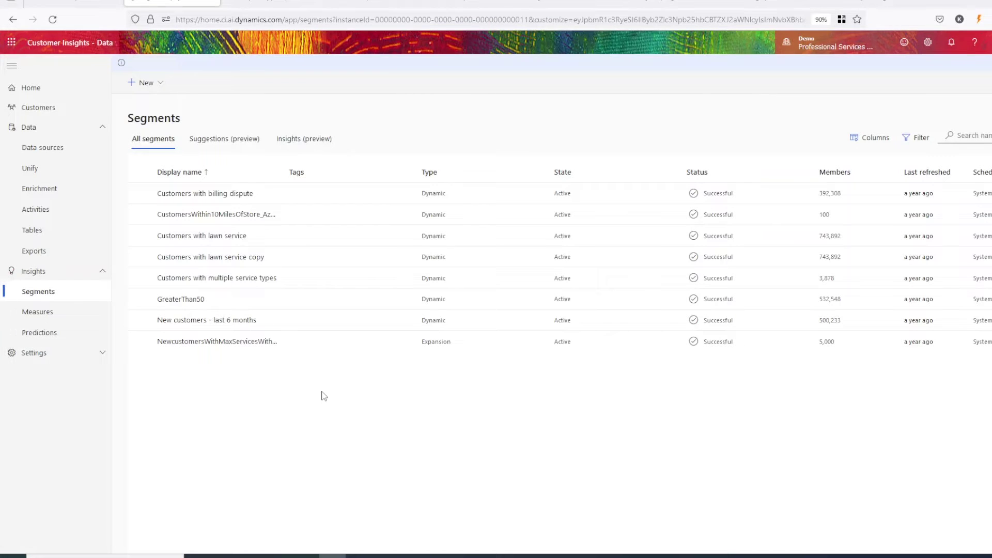
left_click(149, 84)
left_click(159, 103)
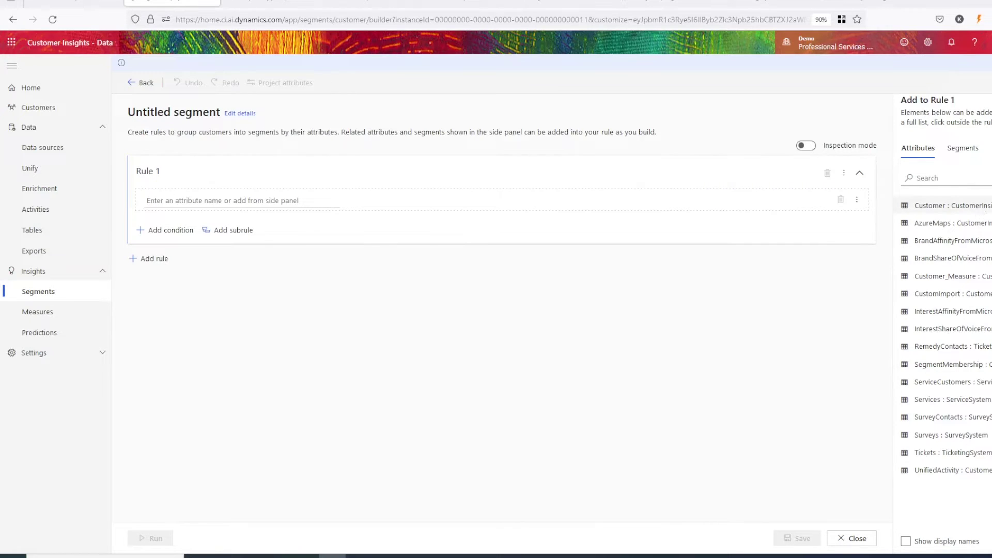
left_click(951, 205)
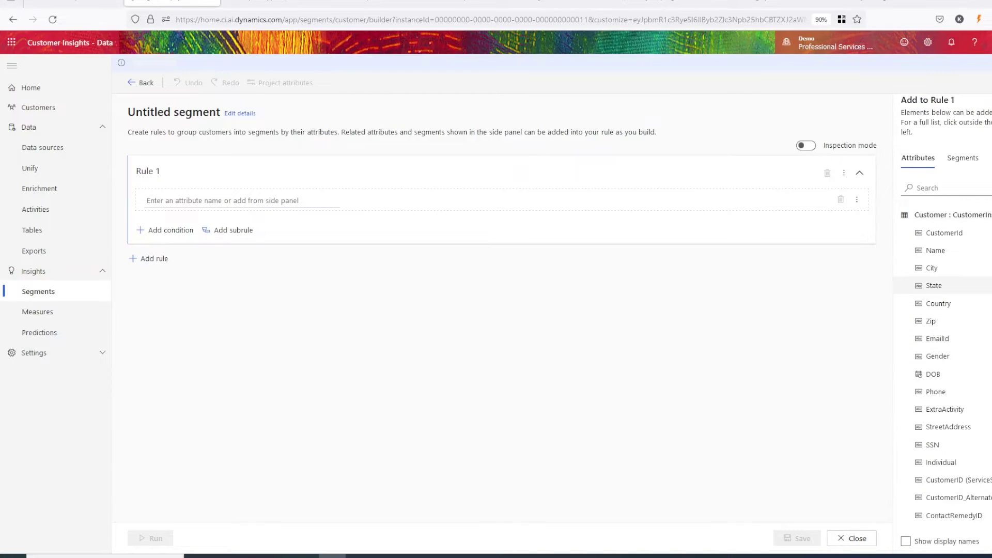
left_click(933, 285)
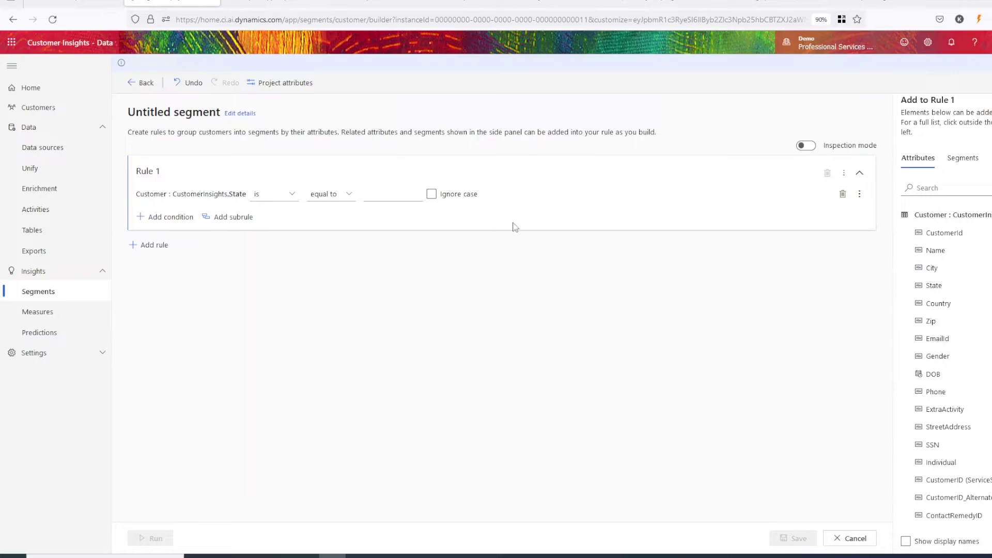
left_click(387, 195)
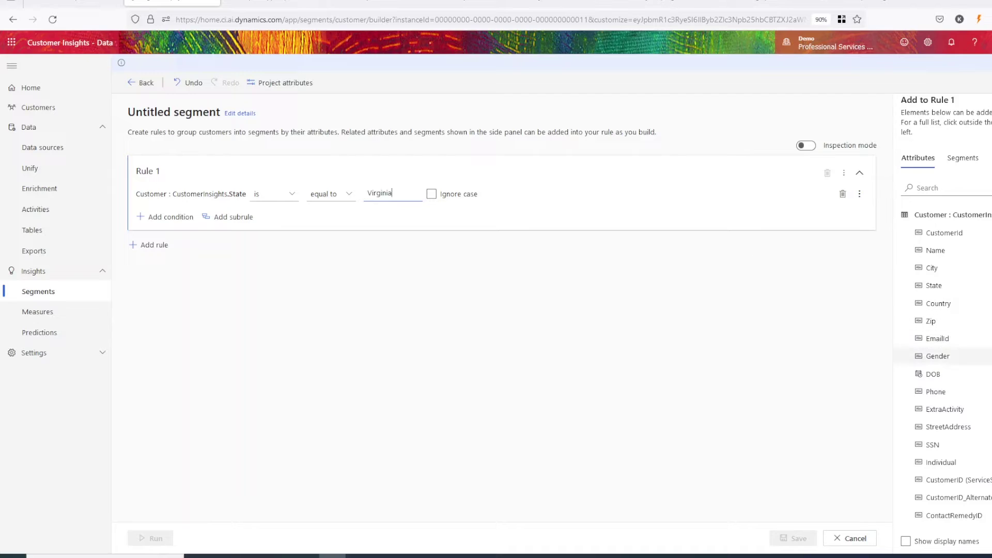
left_click(982, 356)
mouse_move(974, 390)
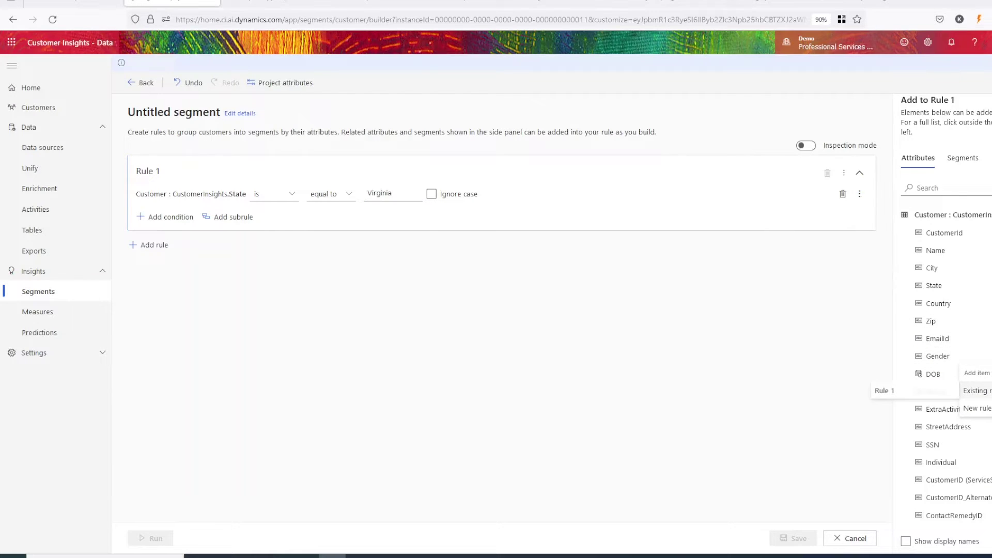
left_click(909, 391)
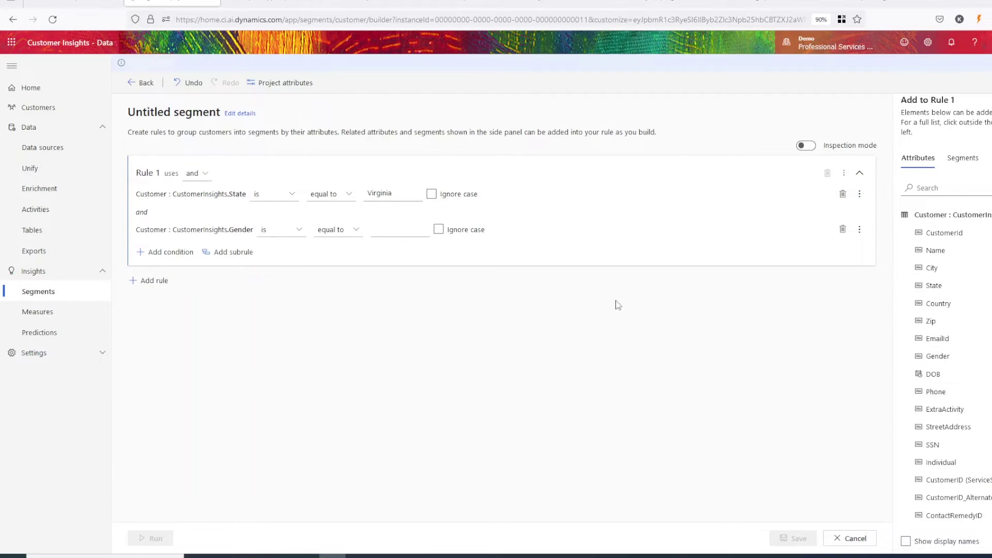
left_click(382, 230)
left_click(940, 215)
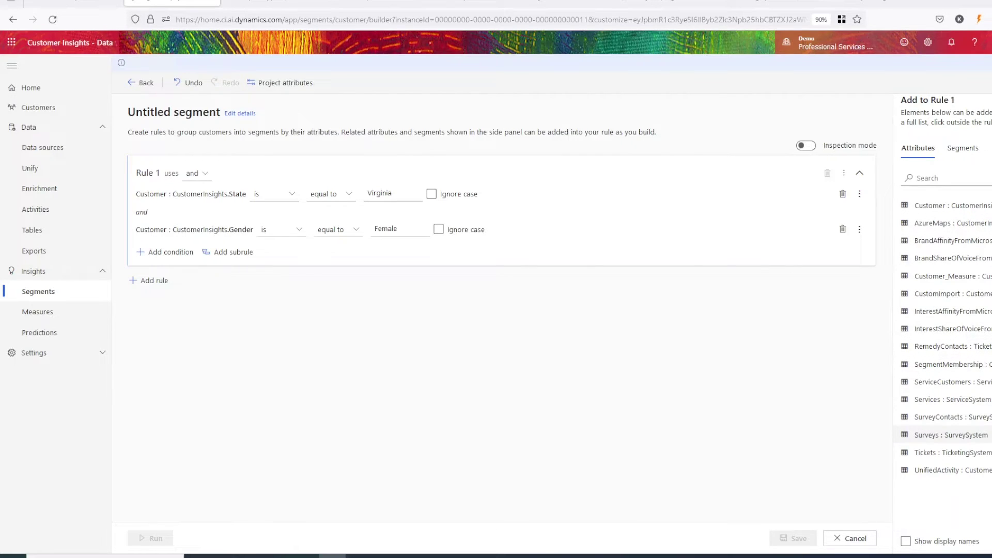
left_click(940, 416)
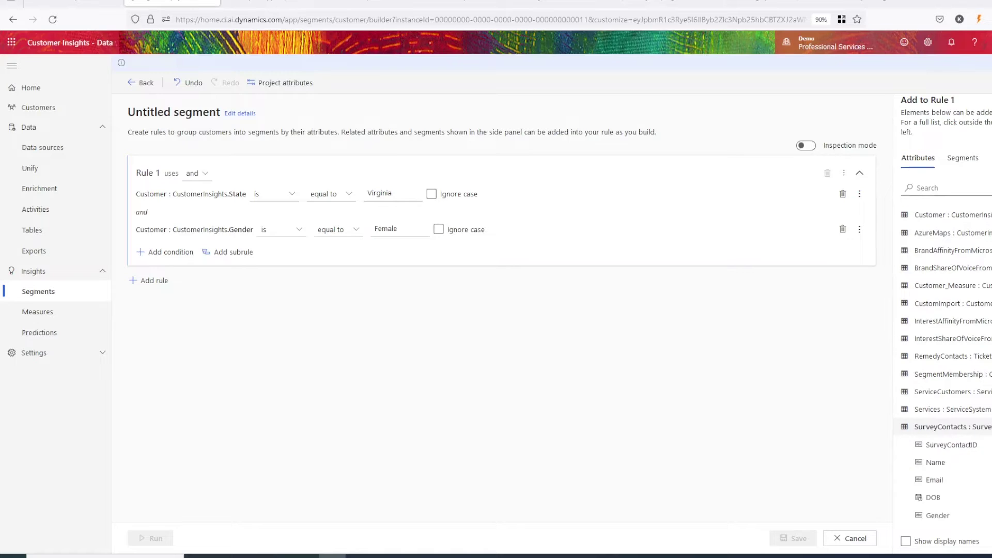
scroll(942, 306, "down", 3)
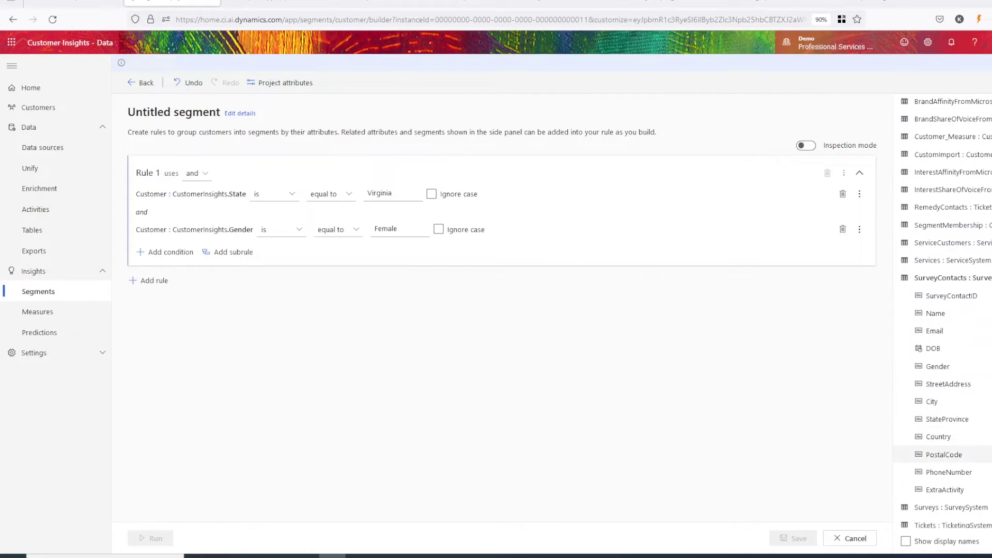
scroll(945, 499, "down", 1)
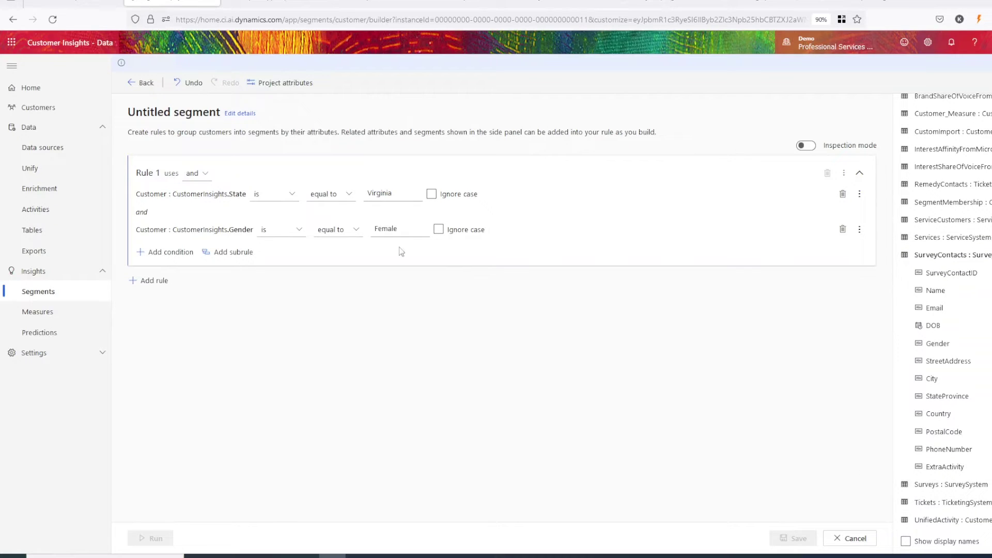
left_click(133, 83)
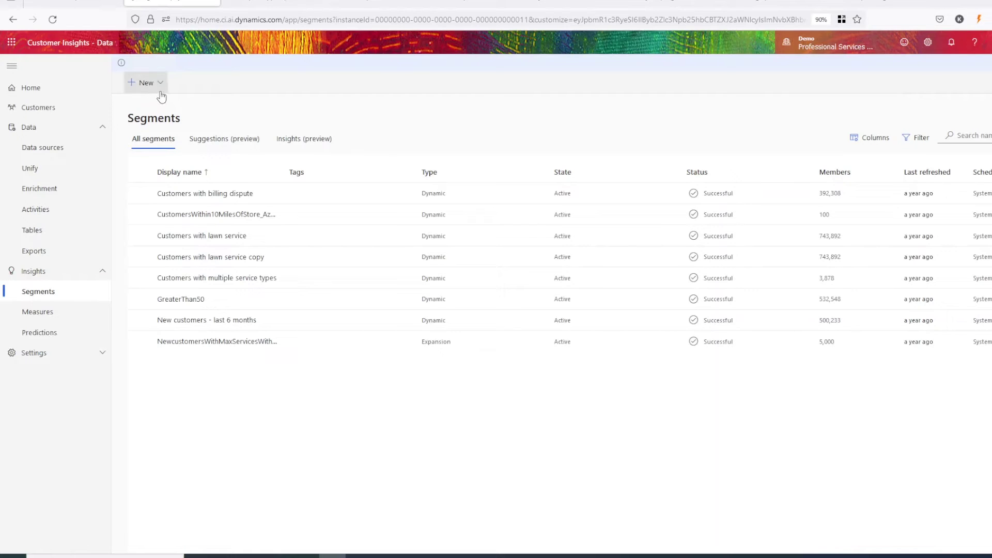
Start a quick segment from profiles with the State field set to Virginia.
left_click(161, 88)
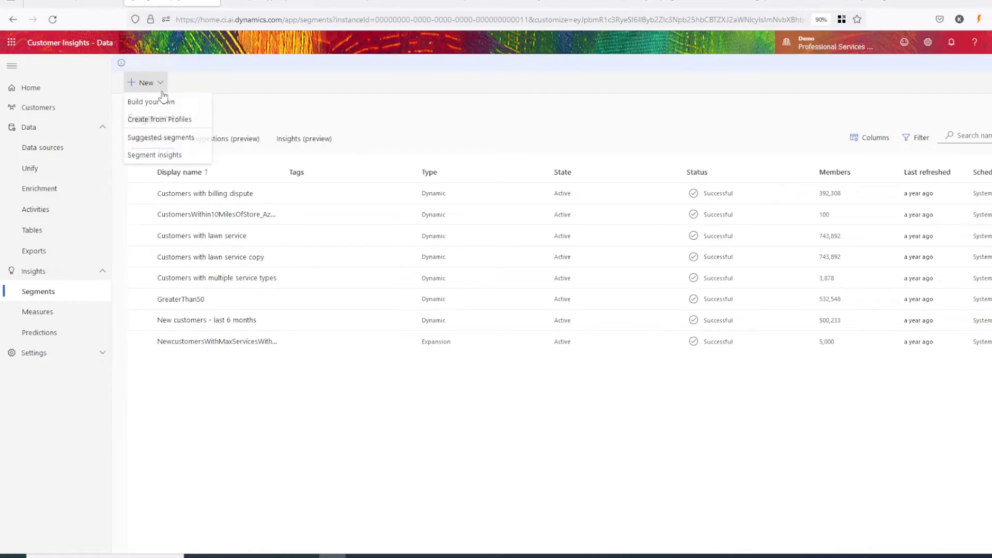
left_click(181, 120)
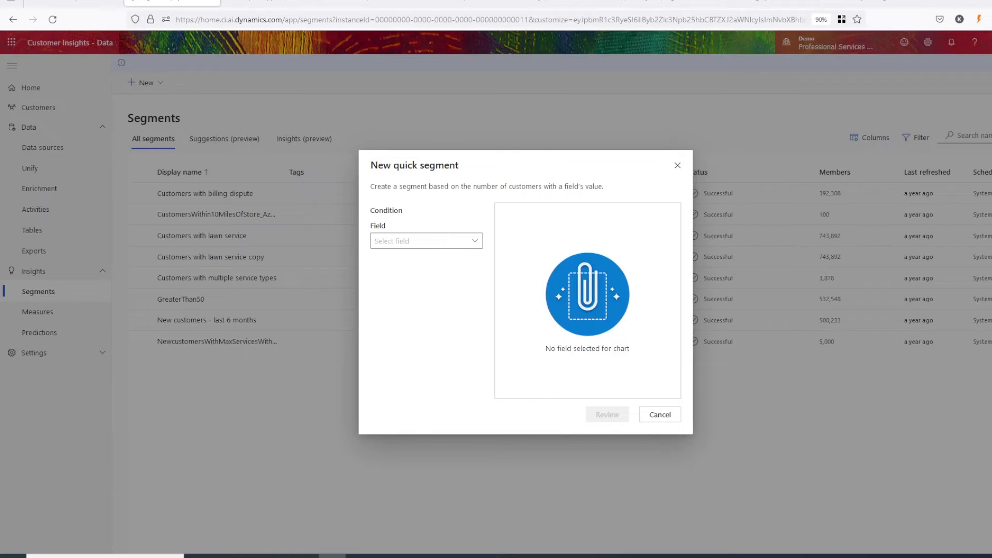
left_click(474, 241)
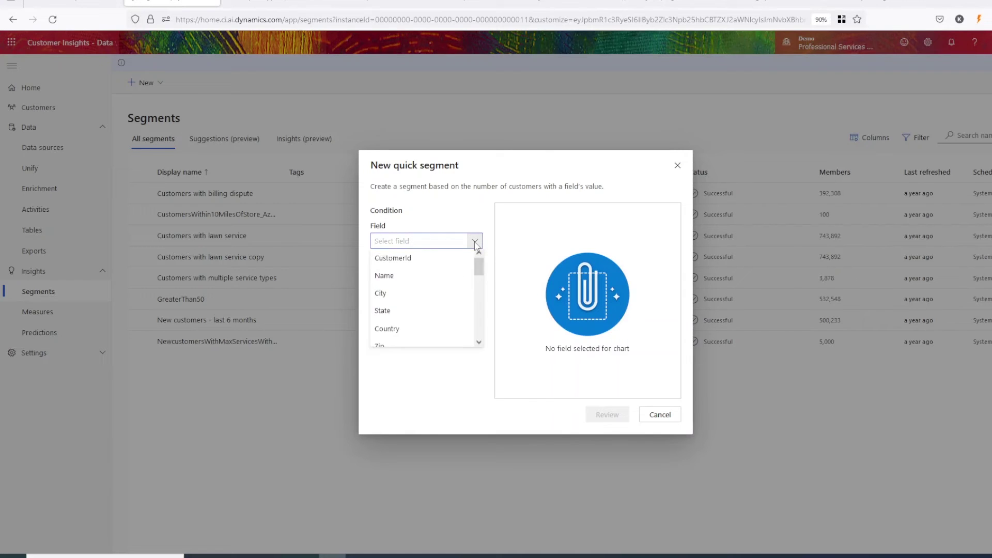
left_click(448, 312)
left_click(473, 279)
left_click_drag(476, 304, 476, 329)
left_click(396, 333)
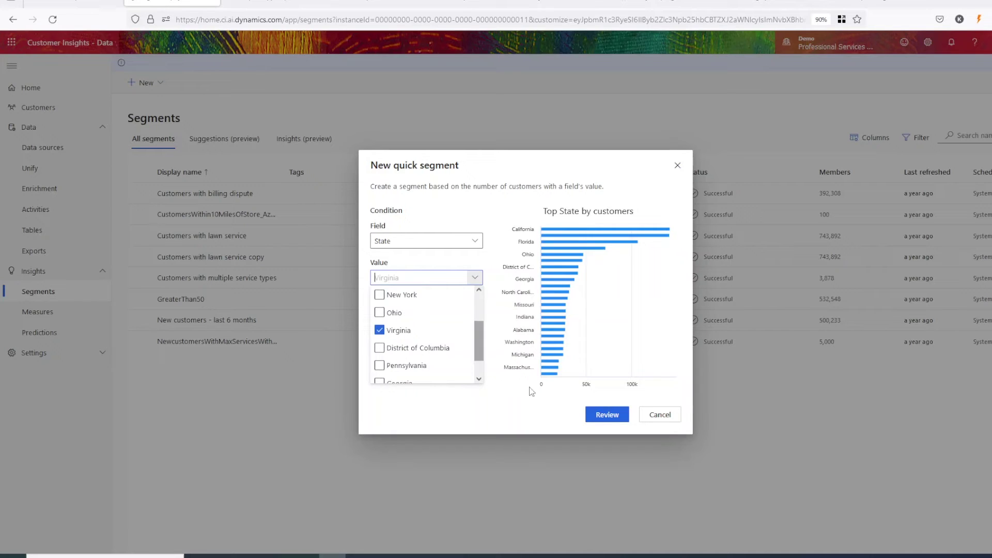
Review the segment and name it 'Virginia customers'.
left_click(603, 415)
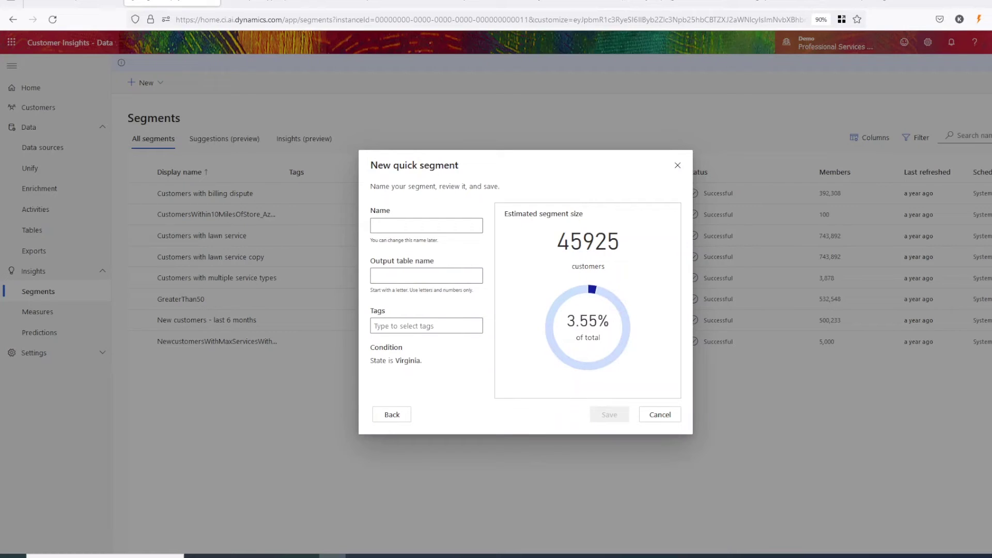
left_click(426, 225)
type("Virginia customers")
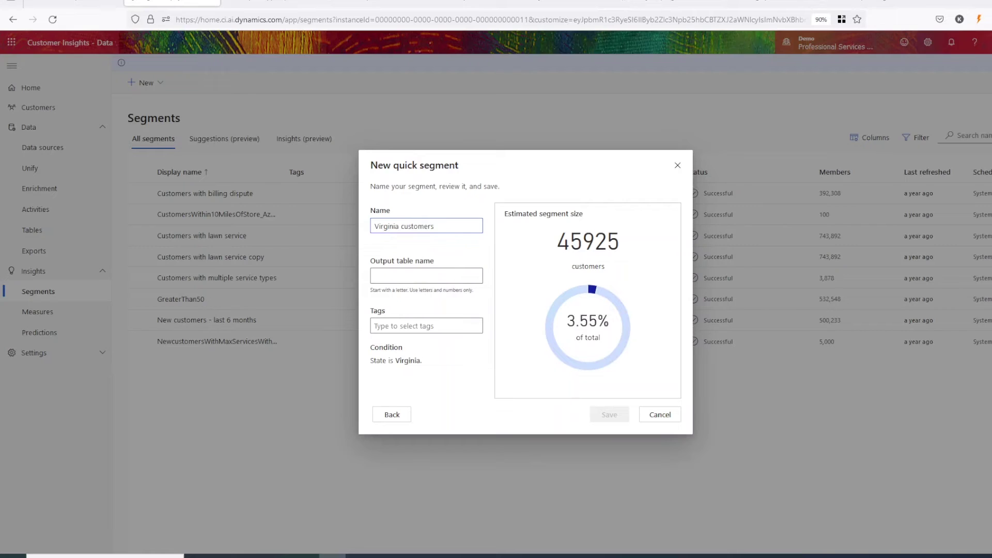